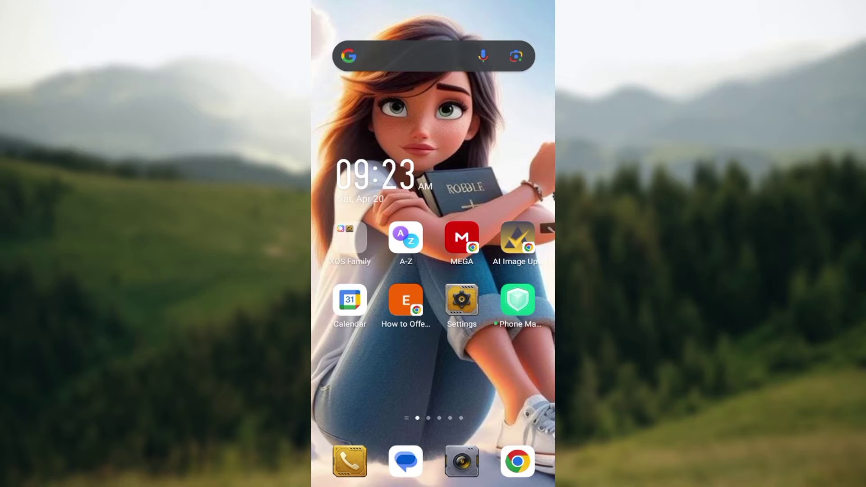
- Launch the Settings app from the home screen
click(462, 301)
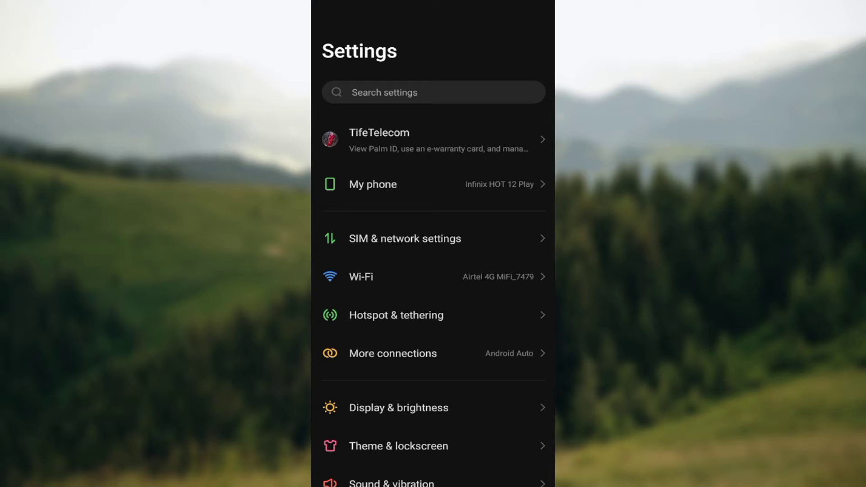
scroll(433, 270, down, 3)
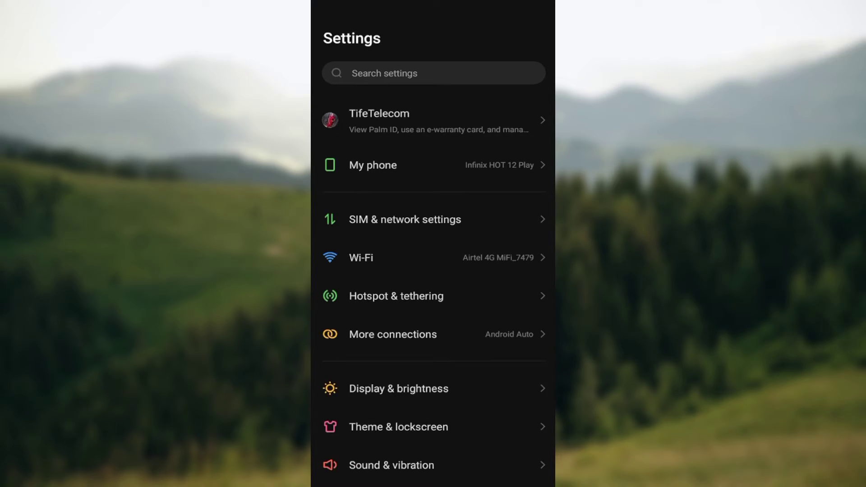
scroll(433, 270, down, 3)
scroll(433, 271, down, 3)
scroll(433, 271, down, 2)
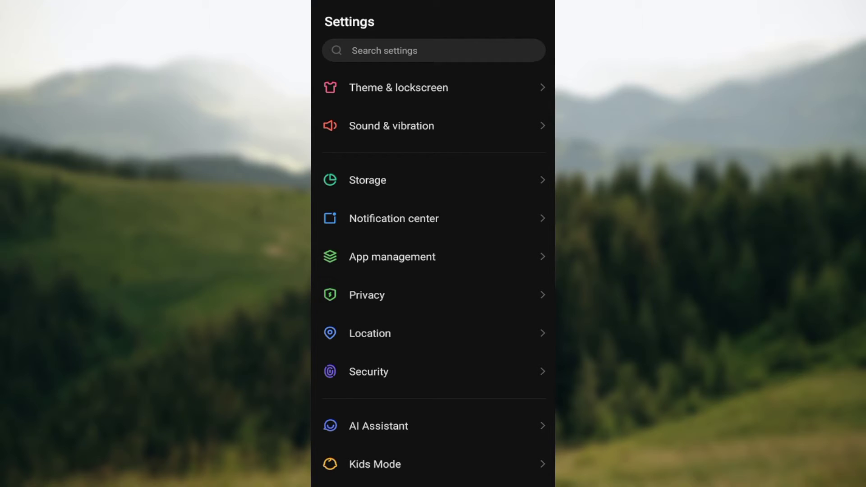
- Go into App management and show the full App list
click(391, 256)
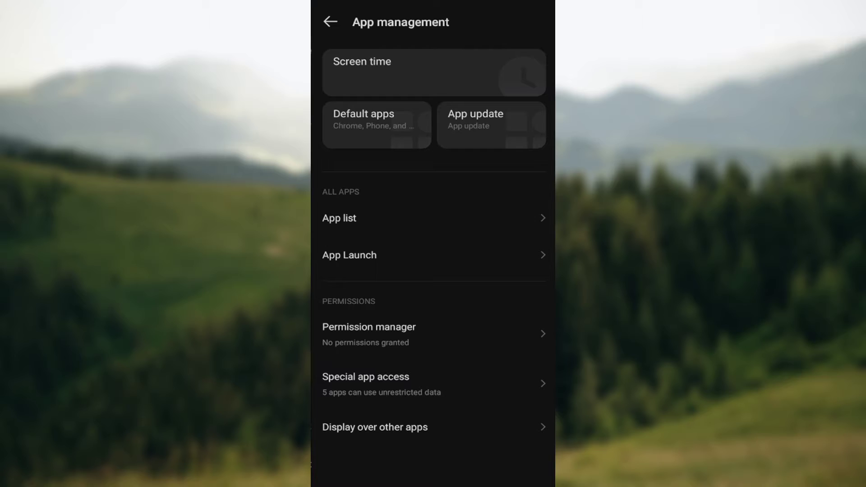
click(433, 217)
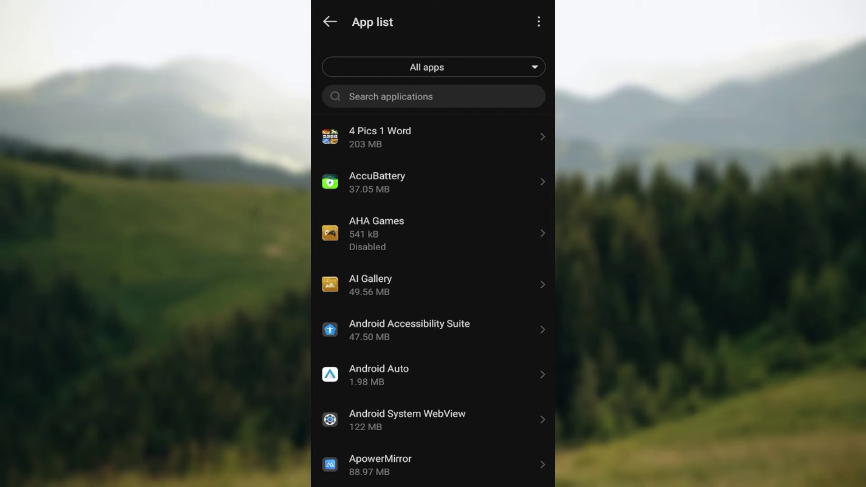
- Search the app list for 'board', correcting typos along the way
click(433, 96)
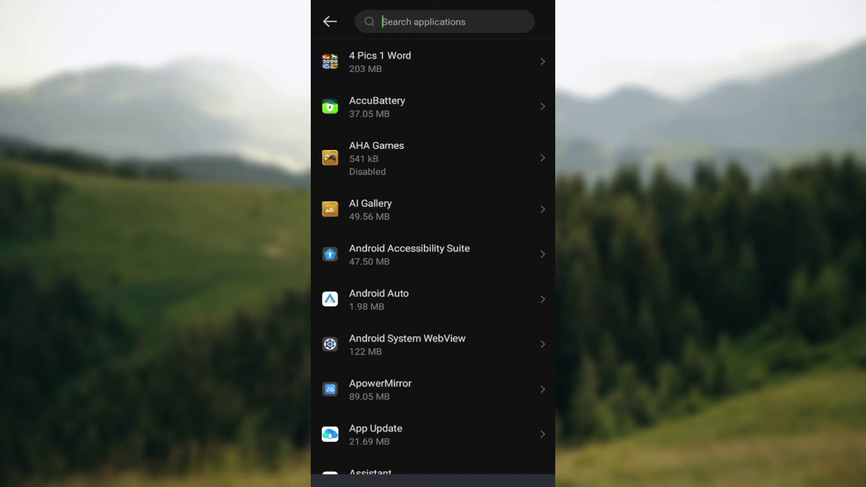
text(gp)
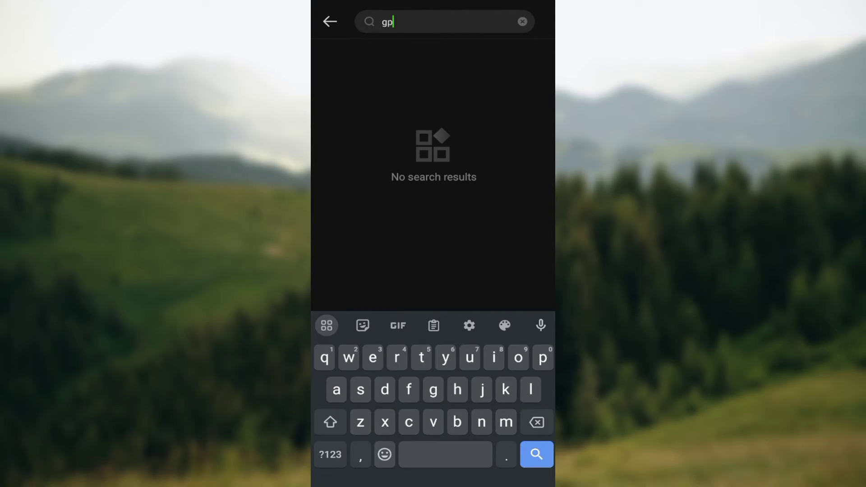
text(o)
key(BackSpace)
key(BackSpace)
text(o)
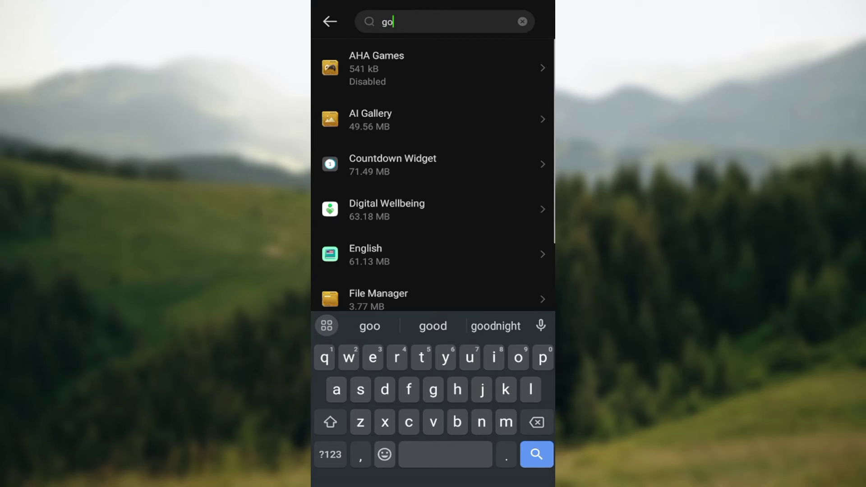
text(ogl)
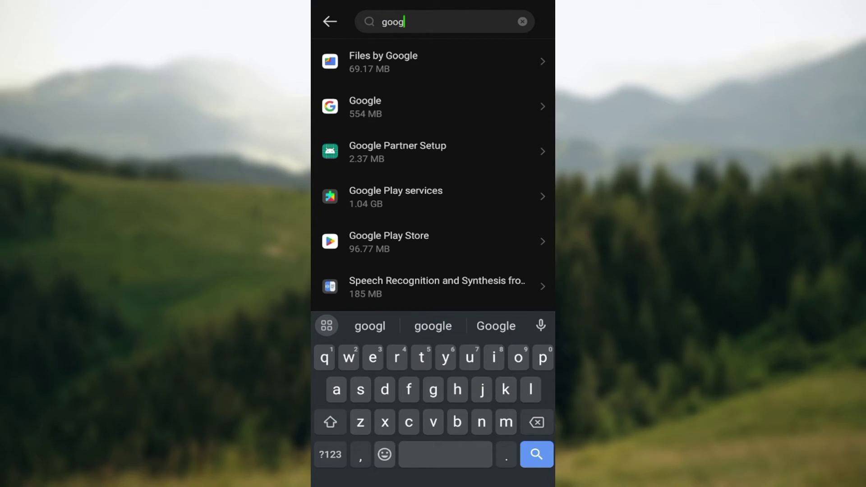
text(r)
key(BackSpace)
text(e )
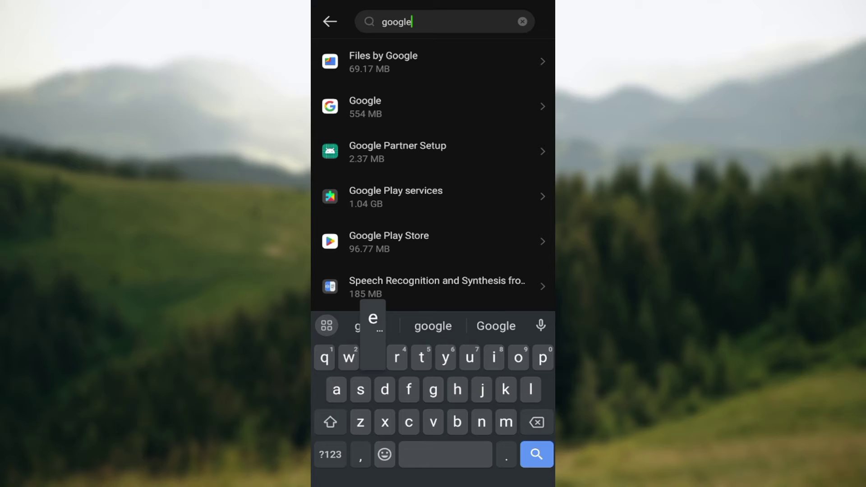
text(k)
click(536, 422)
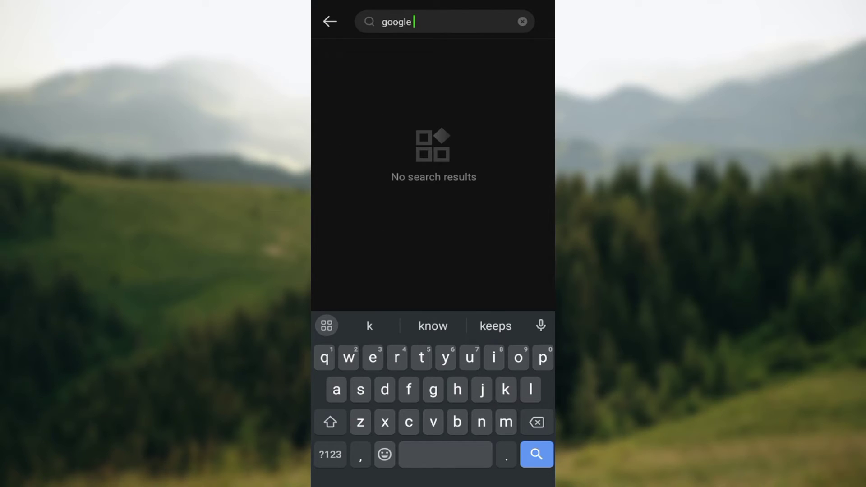
text(key)
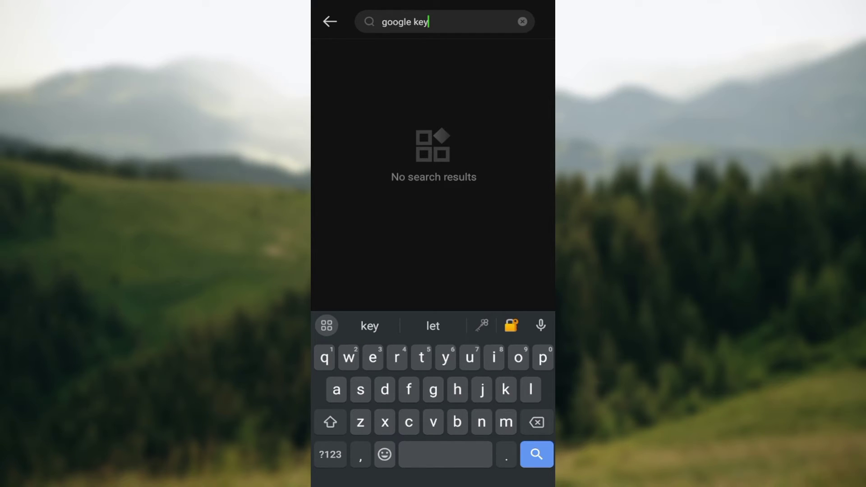
key(BackSpace)
key(BackSpace)
key(BackSpace)
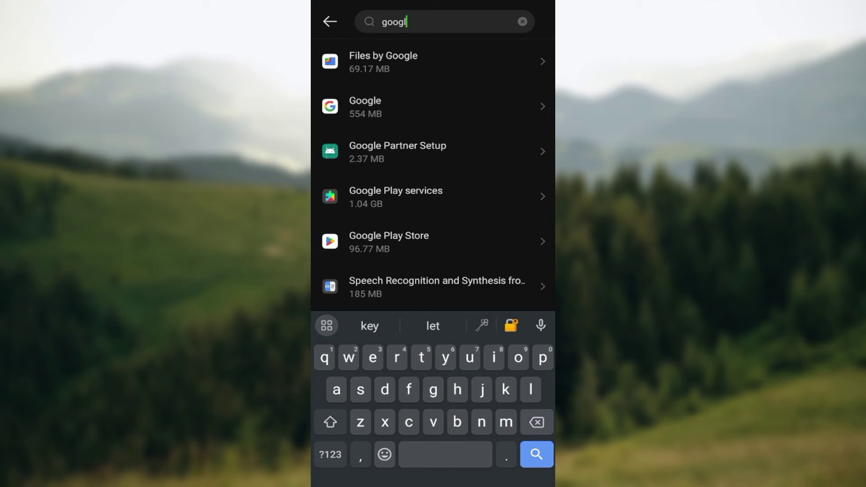
text(bo)
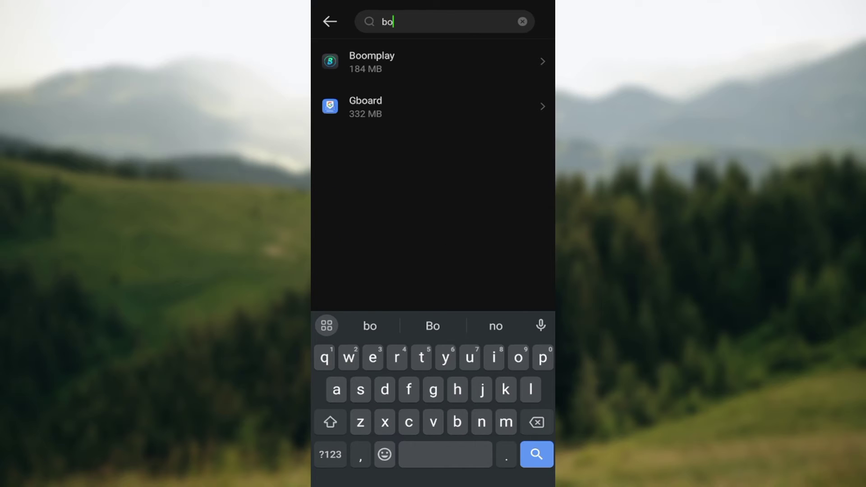
text(a)
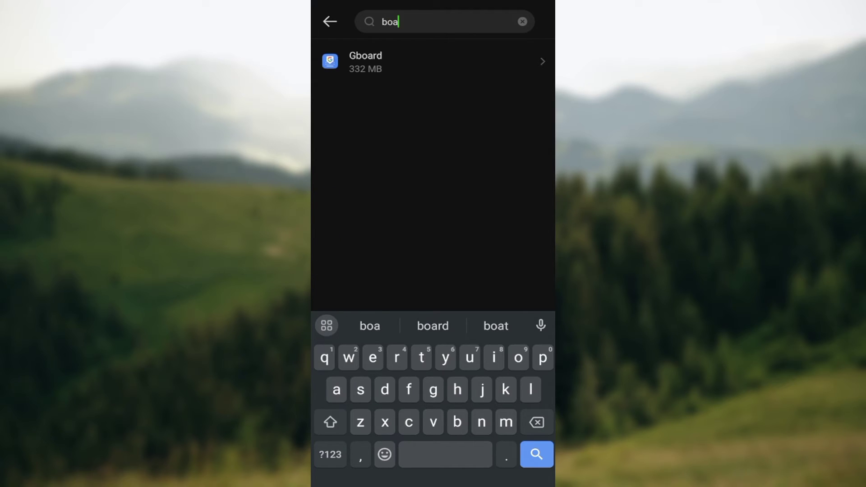
key(BackSpace)
key(BackSpace)
key(BackSpace)
text(k)
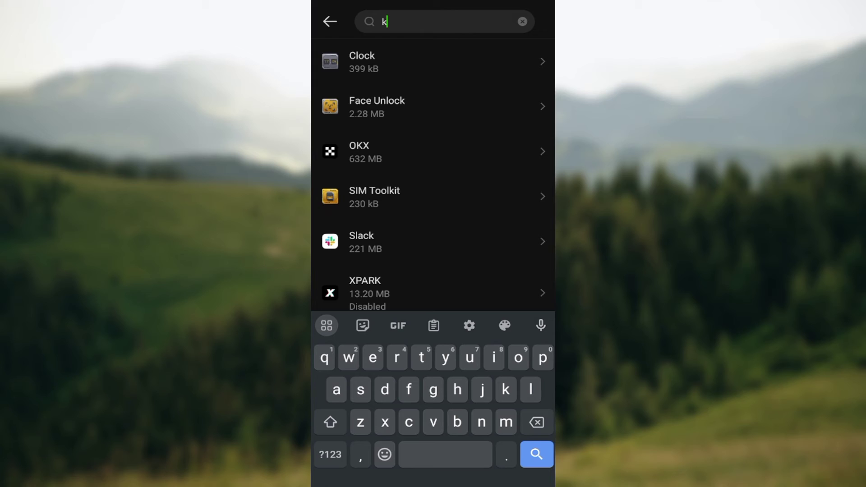
text(ey)
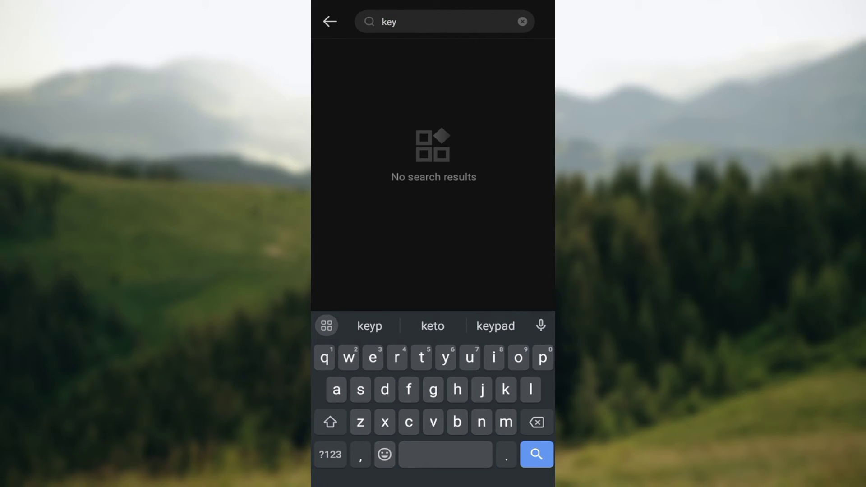
key(BackSpace)
key(BackSpace)
key(BackSpace)
text(b)
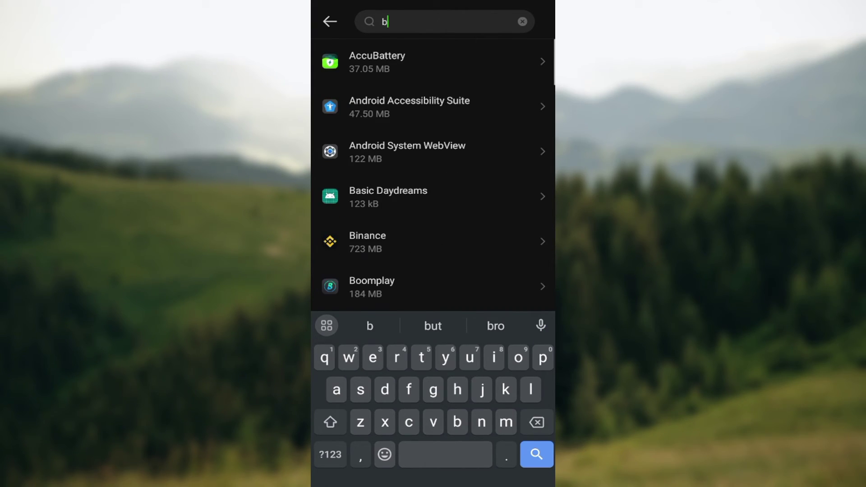
text(oard)
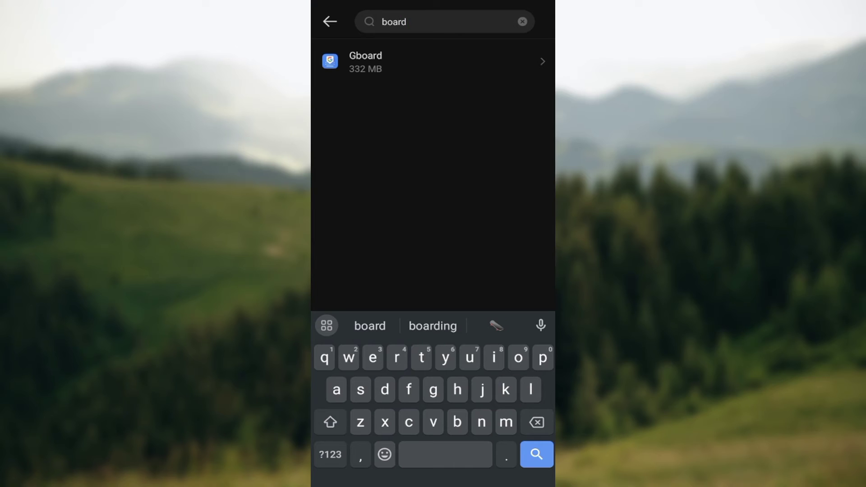
- Select Gboard from the results to reach its app info page
click(432, 61)
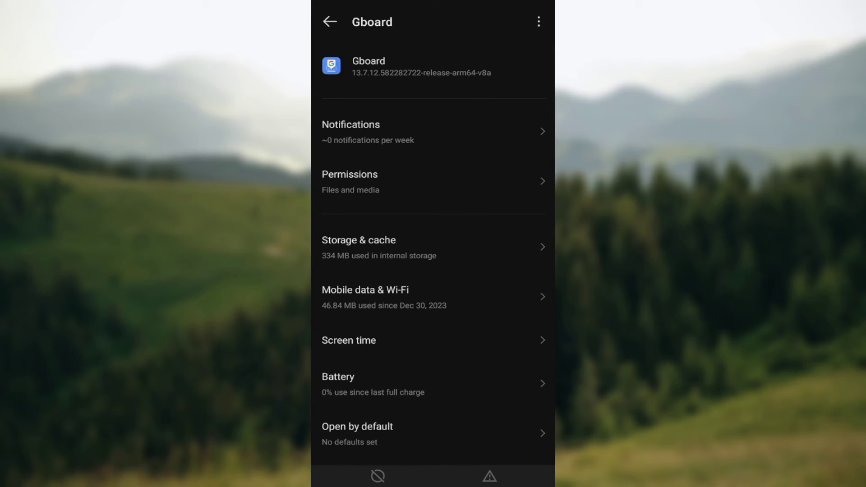
click(432, 247)
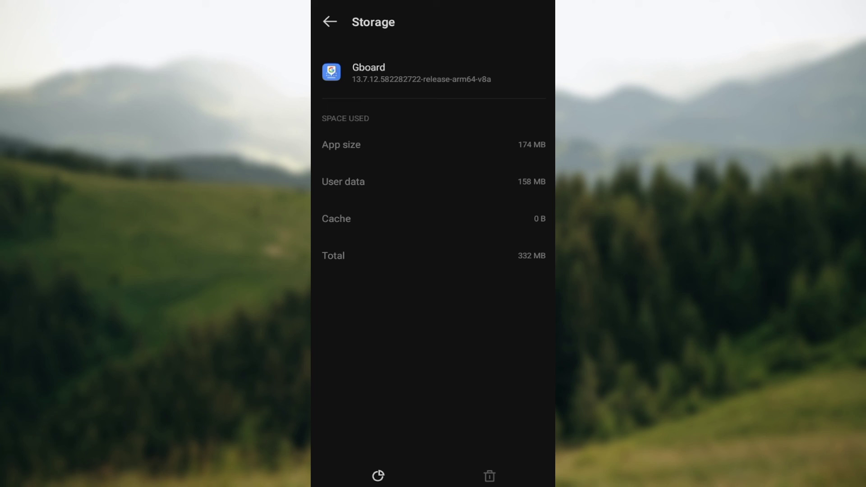
click(330, 21)
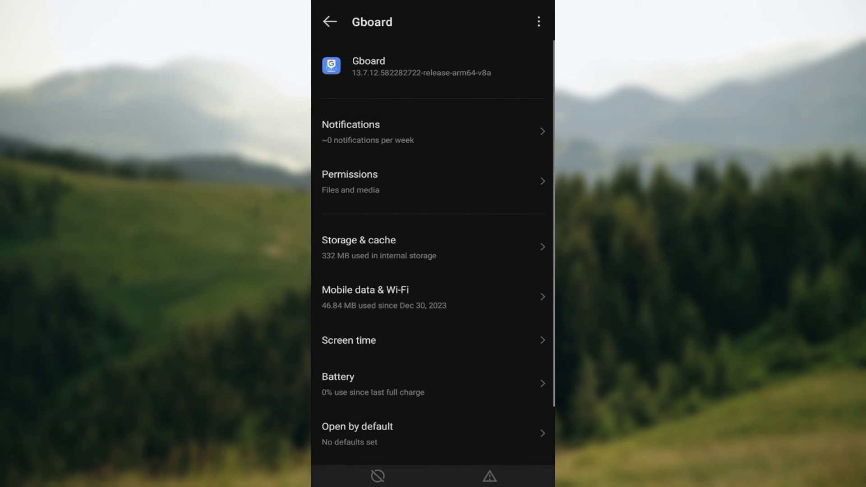